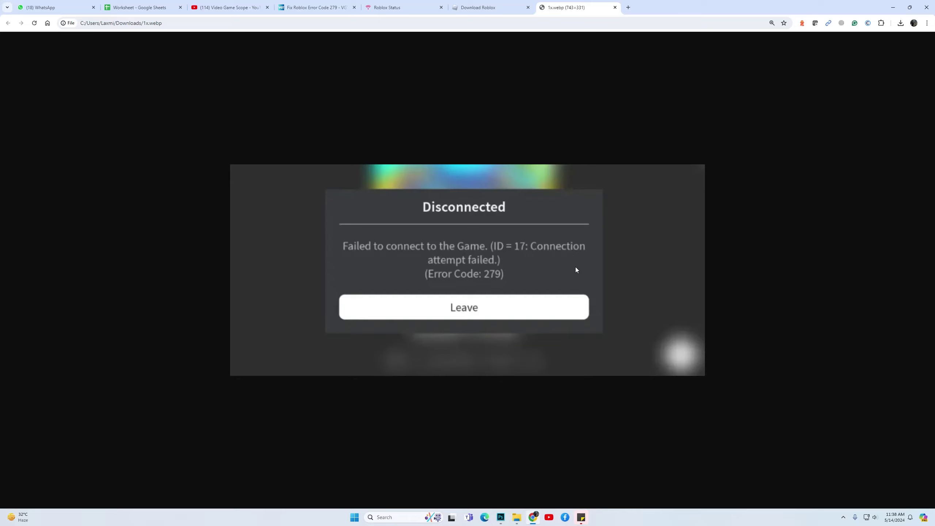
Step: Check the Roblox Status page and its 30-day history for all services
{"action": "left_click", "coordinate": [404, 10]}
{"action": "left_click", "coordinate": [114, 24]}
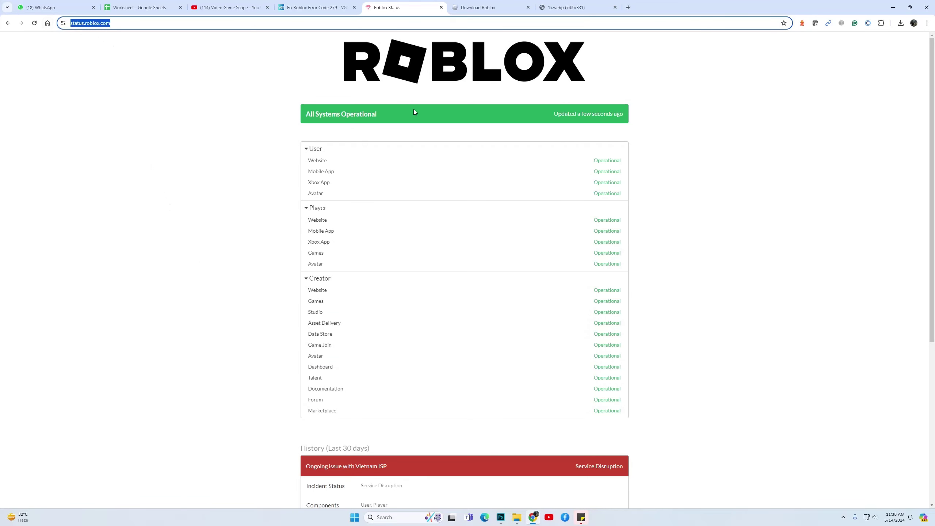
{"action": "scroll", "coordinate": [442, 310], "scroll_direction": "down", "scroll_amount": 5}
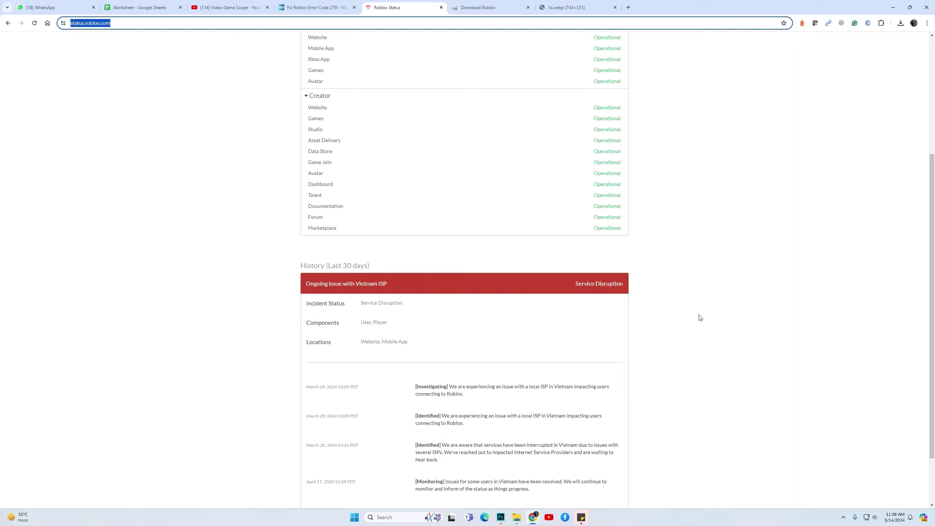
{"action": "scroll", "coordinate": [700, 317], "scroll_direction": "up", "scroll_amount": 4}
{"action": "scroll", "coordinate": [703, 317], "scroll_direction": "up", "scroll_amount": 1}
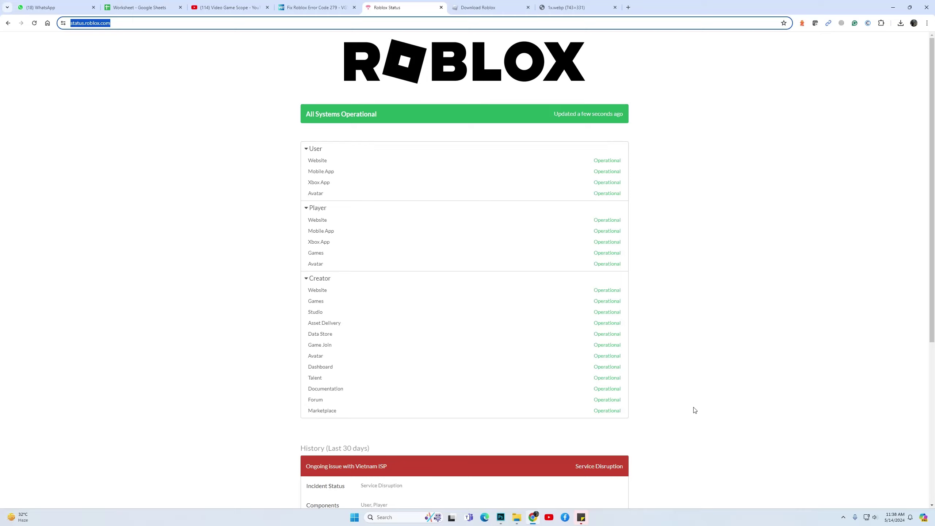
Step: Go to Network & internet > Advanced network settings > Network reset in Settings
{"action": "key", "text": "super+i"}
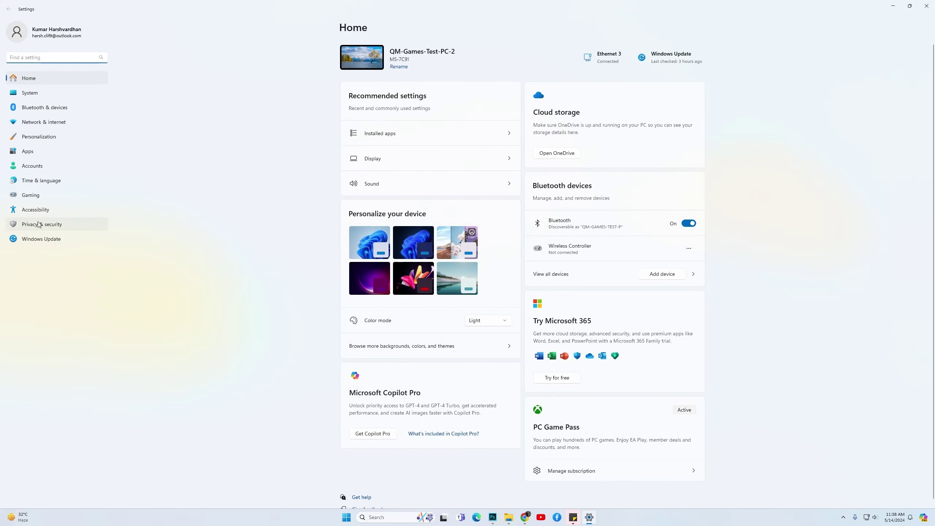
{"action": "left_click", "coordinate": [61, 125]}
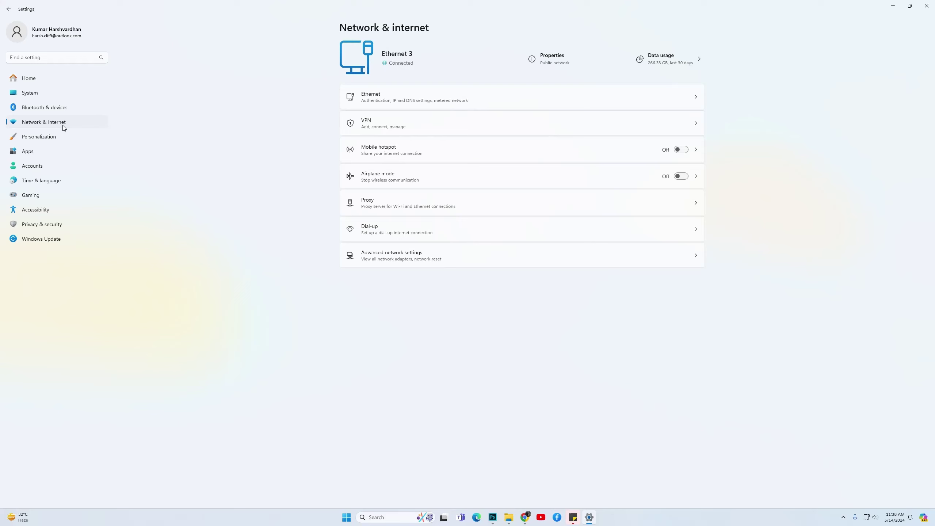
{"action": "left_click", "coordinate": [415, 259]}
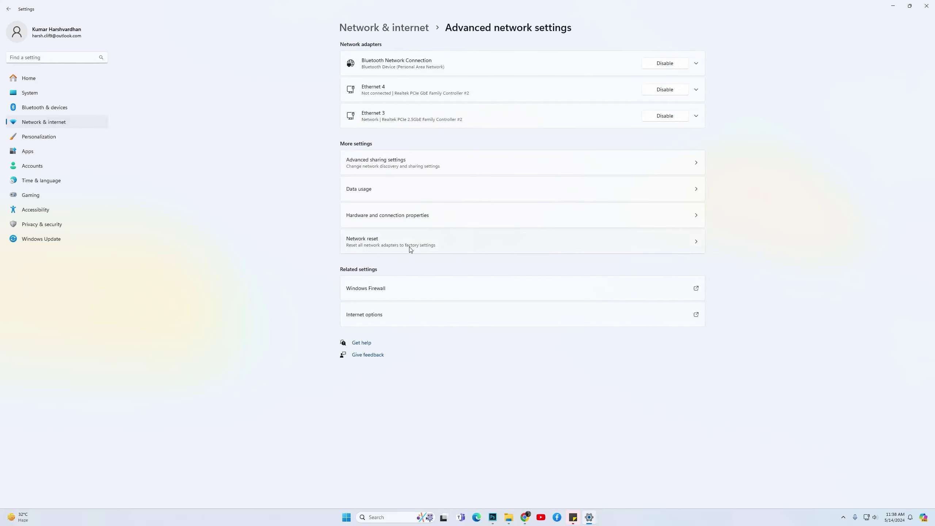
{"action": "left_click", "coordinate": [368, 245]}
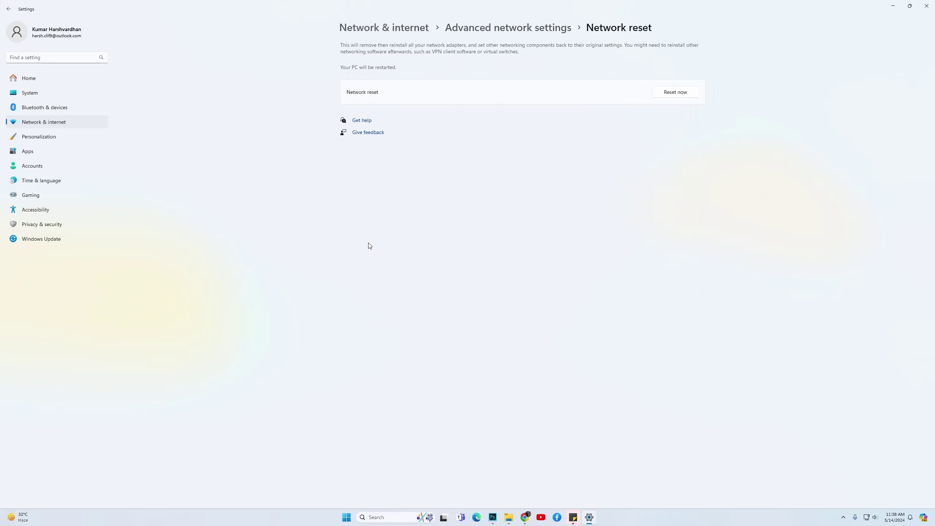
Step: Confirm the network reset, dismiss the sign-out notice and close Settings
{"action": "left_click", "coordinate": [670, 94]}
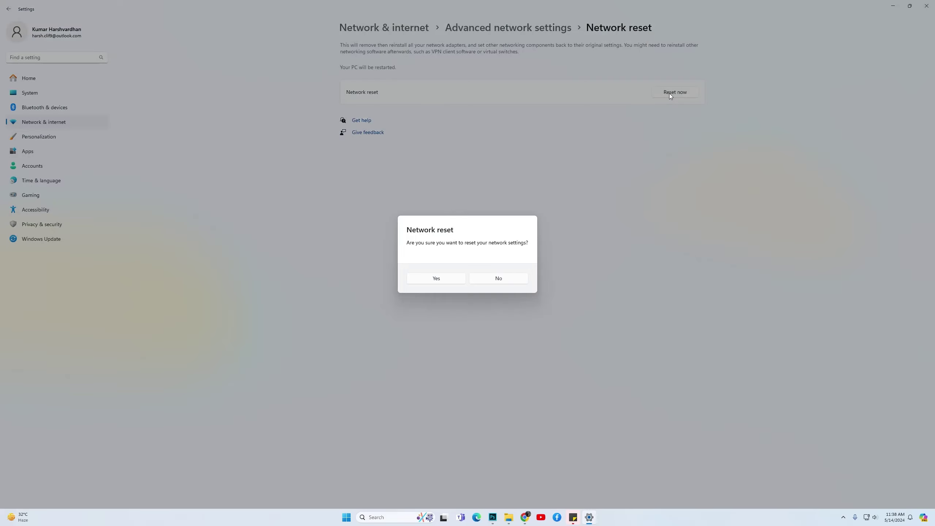
{"action": "left_click", "coordinate": [445, 279]}
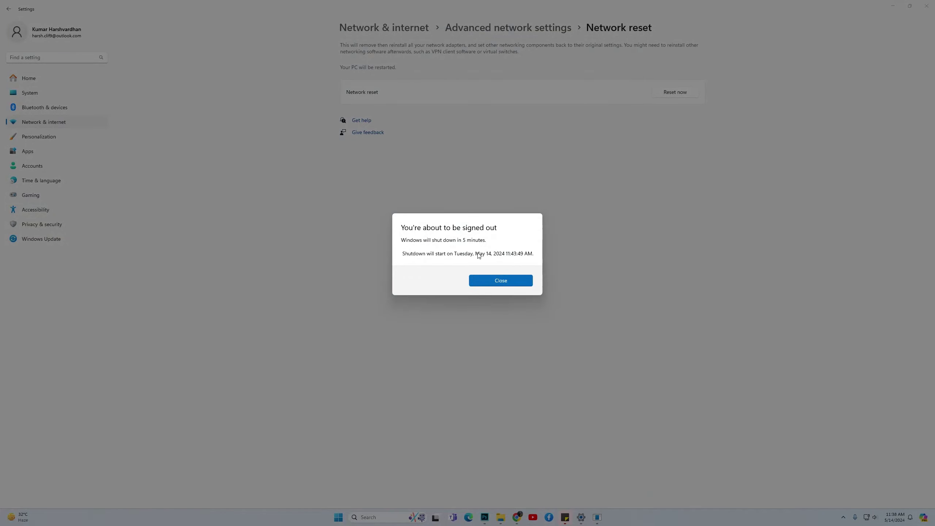
{"action": "left_click", "coordinate": [496, 284]}
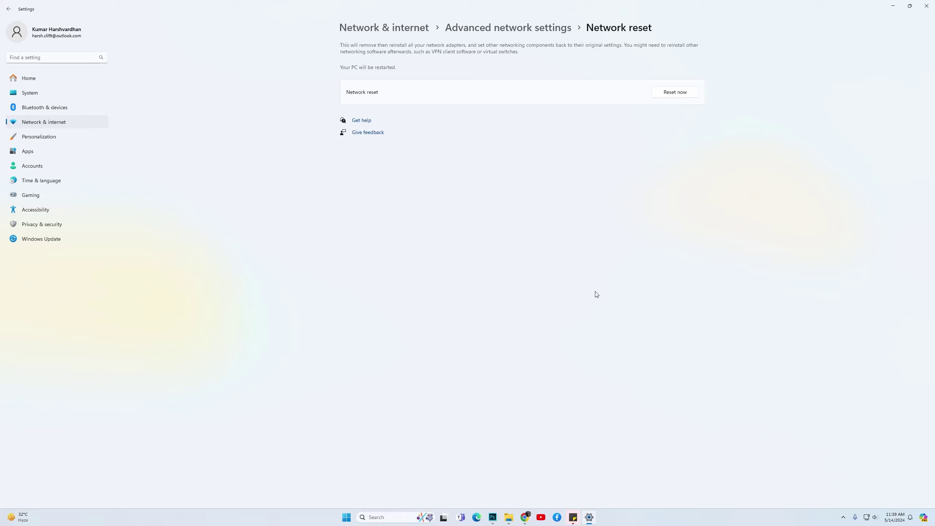
{"action": "left_click", "coordinate": [927, 12]}
Step: Launch Command Prompt as administrator from a 'cmd' Windows search
{"action": "left_click", "coordinate": [893, 7]}
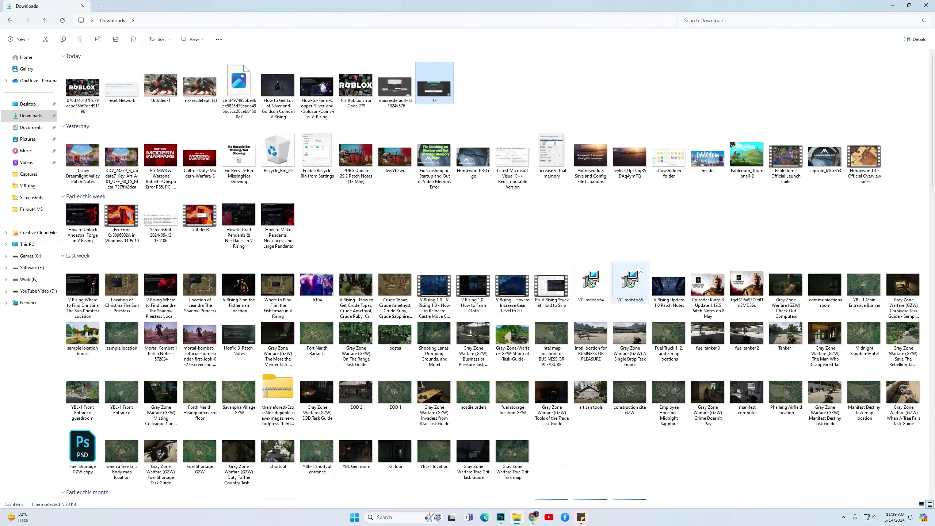
{"action": "left_click", "coordinate": [926, 5]}
{"action": "left_click", "coordinate": [397, 516]}
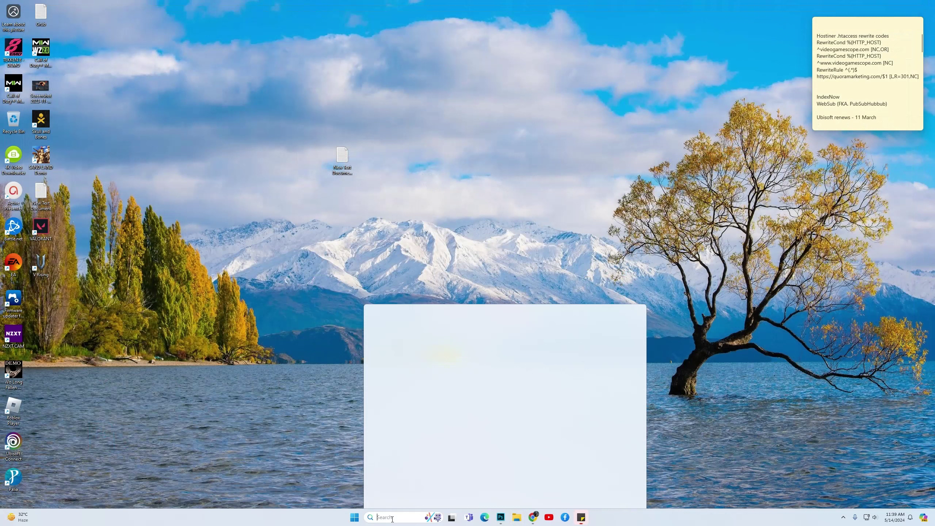
{"action": "type", "text": "cmd"}
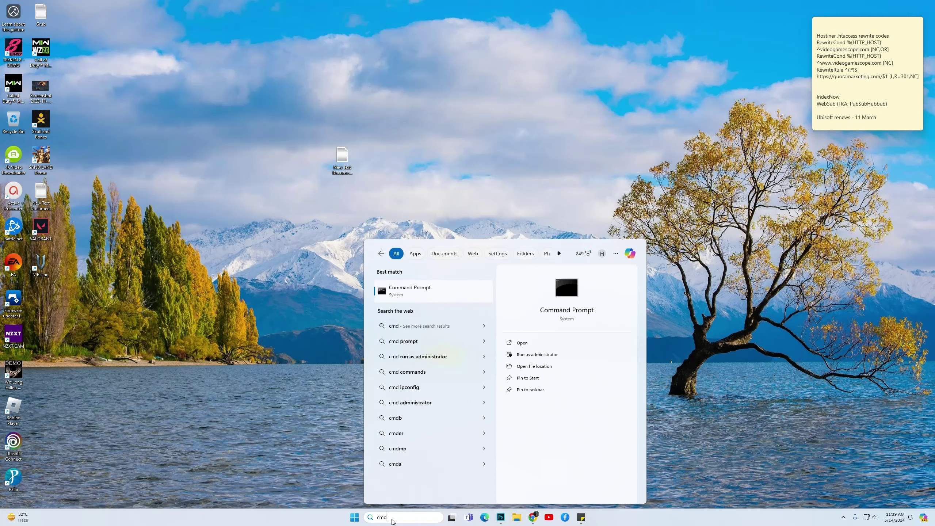
{"action": "left_click", "coordinate": [546, 356]}
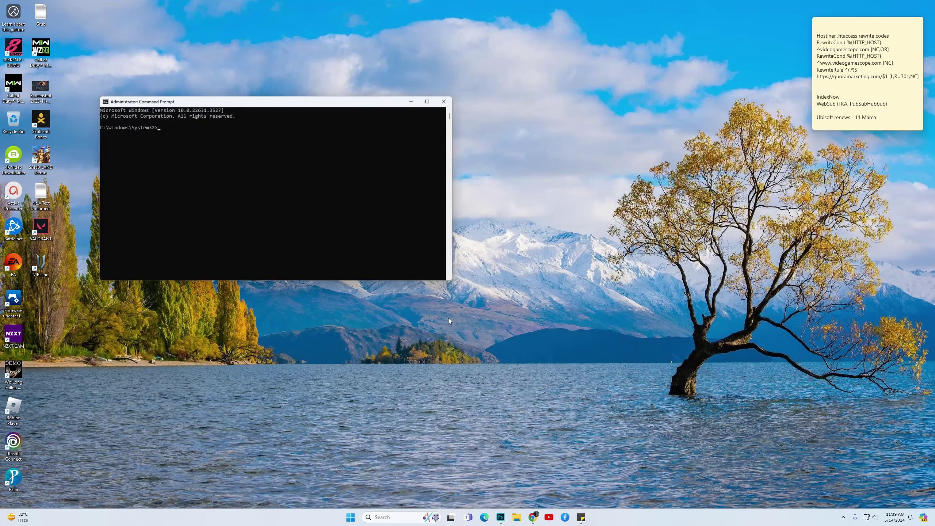
Step: Move Command Prompt aside and show the Roblox error 279 article's Flush DNS steps
{"action": "left_click_drag", "start_coordinate": [342, 101], "coordinate": [525, 95]}
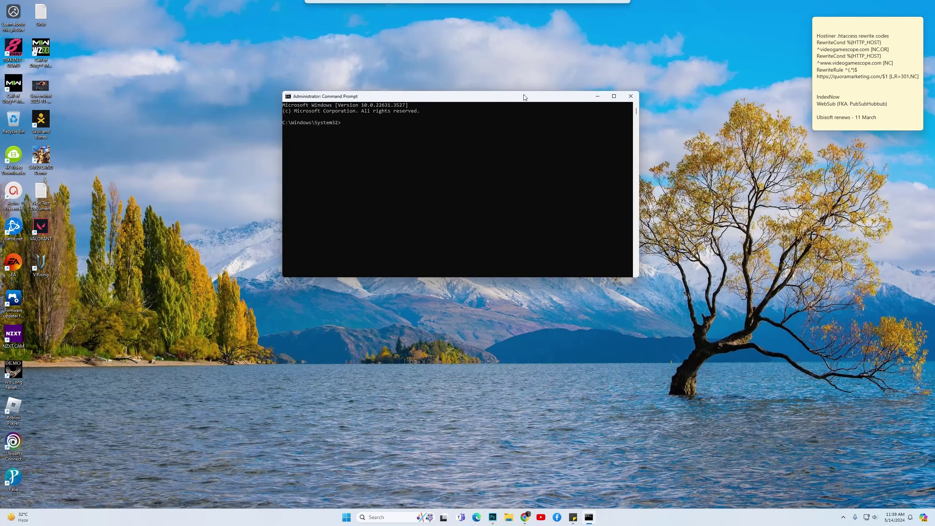
{"action": "left_click", "coordinate": [559, 473]}
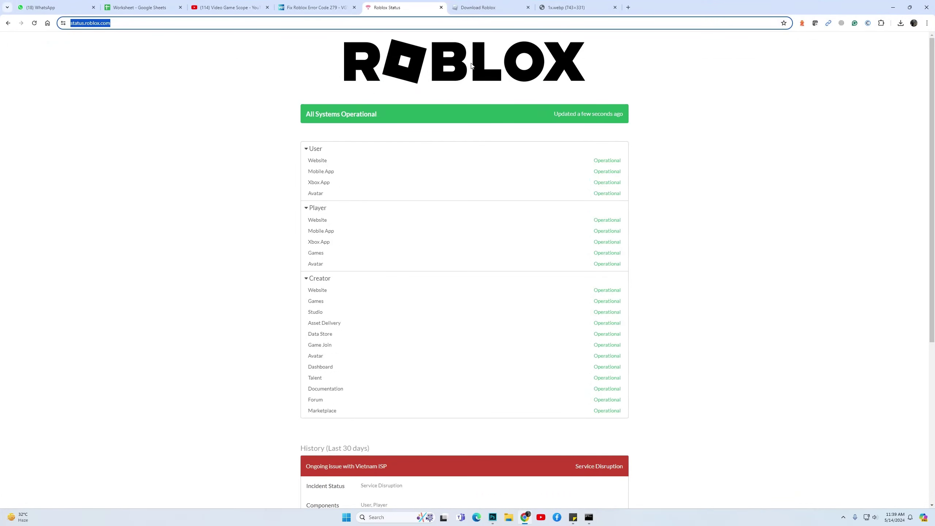
{"action": "left_click", "coordinate": [331, 7]}
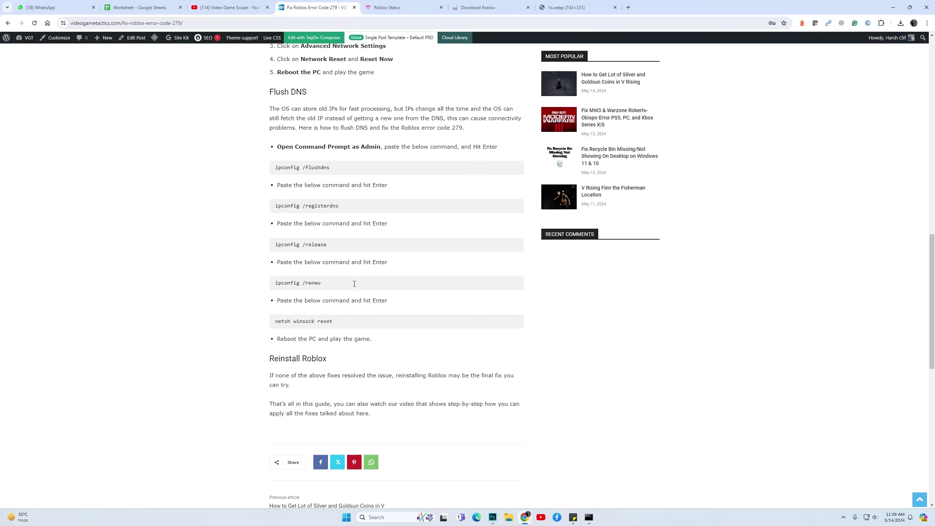
Step: Copy from the article and run ipconfig /flushdns and ipconfig /registerdns
{"action": "left_click_drag", "start_coordinate": [333, 167], "coordinate": [268, 172]}
{"action": "key", "text": "ctrl+c"}
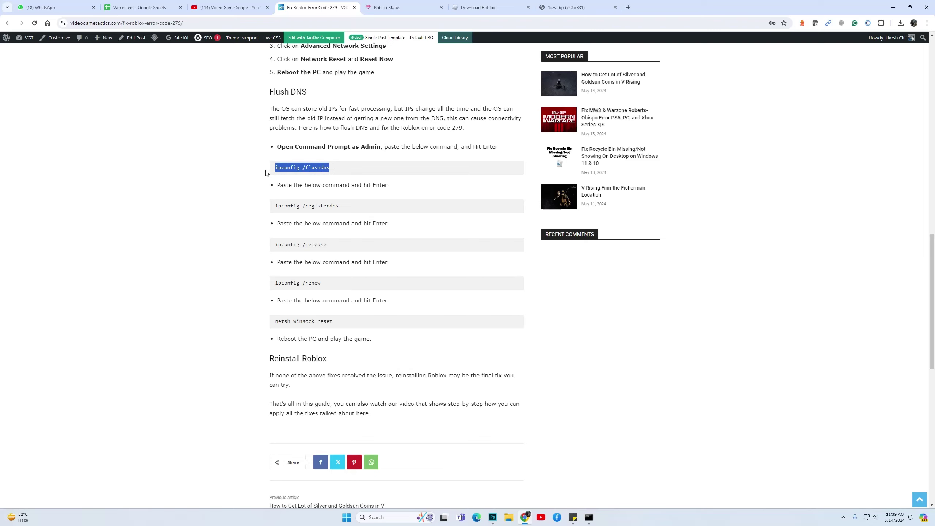
{"action": "left_click", "coordinate": [590, 516]}
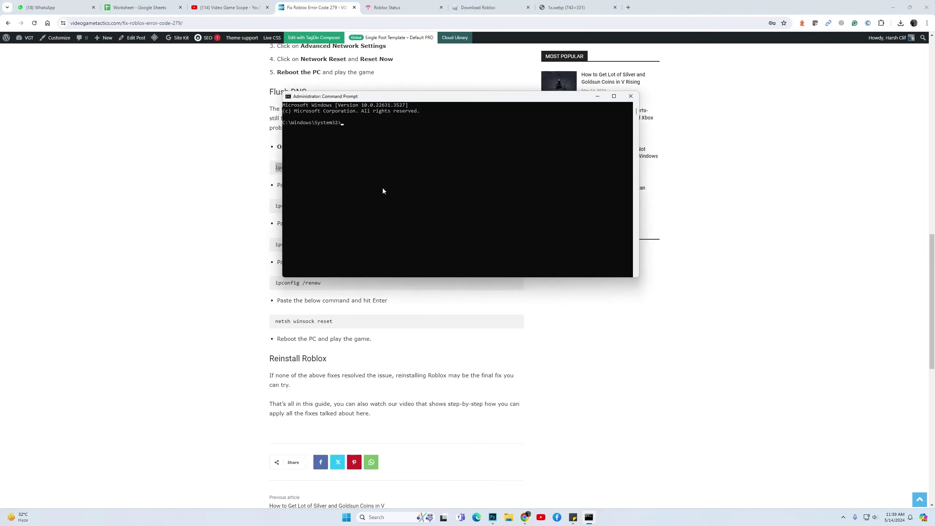
{"action": "left_click_drag", "start_coordinate": [445, 102], "coordinate": [666, 158]}
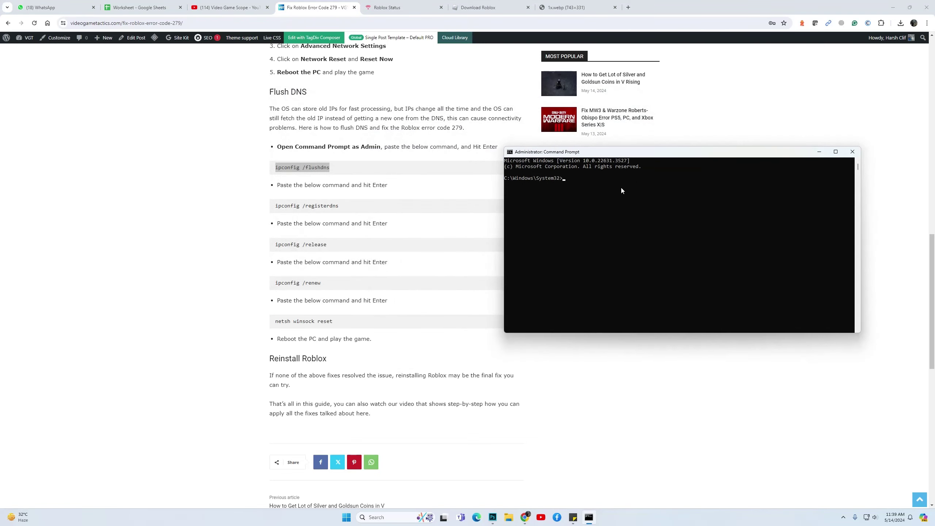
{"action": "key", "text": "ctrl+v"}
{"action": "key", "text": "Return"}
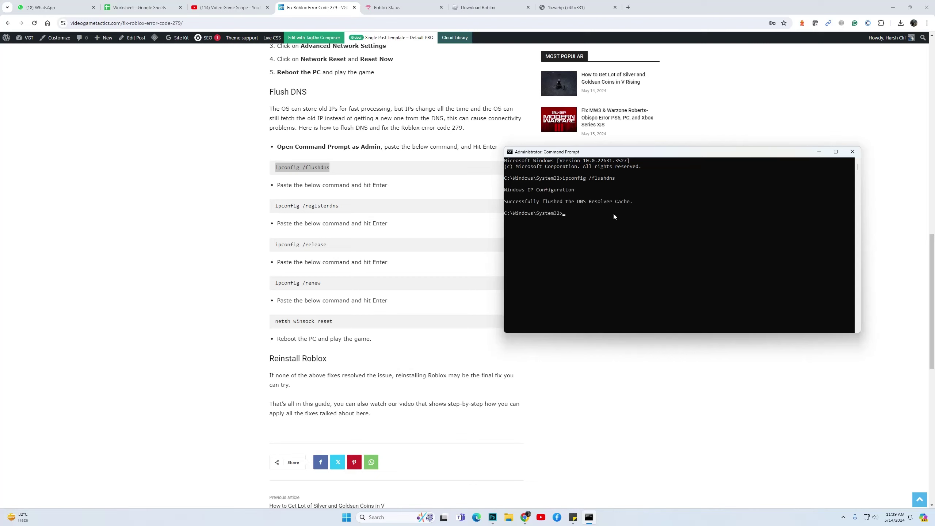
{"action": "left_click_drag", "start_coordinate": [344, 206], "coordinate": [276, 206]}
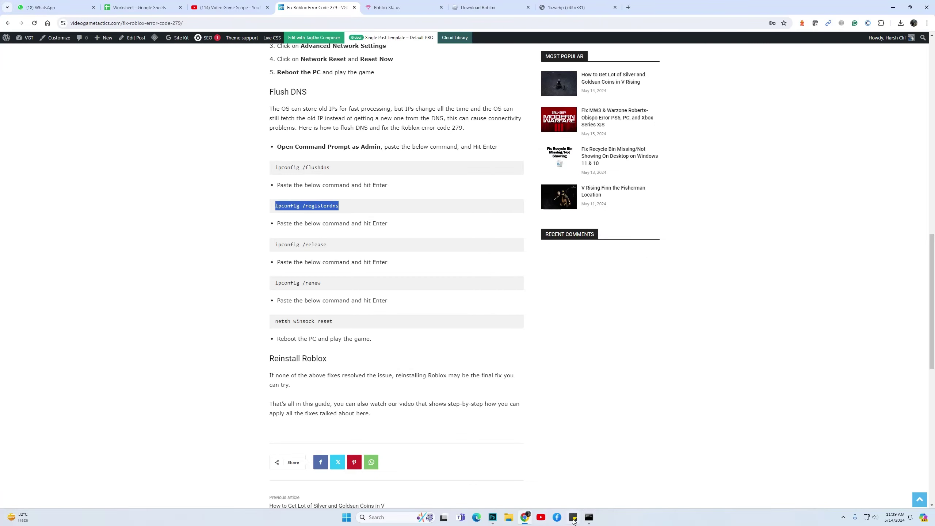
{"action": "left_click", "coordinate": [589, 517]}
{"action": "type", "text": "ipconfig /registerdns"}
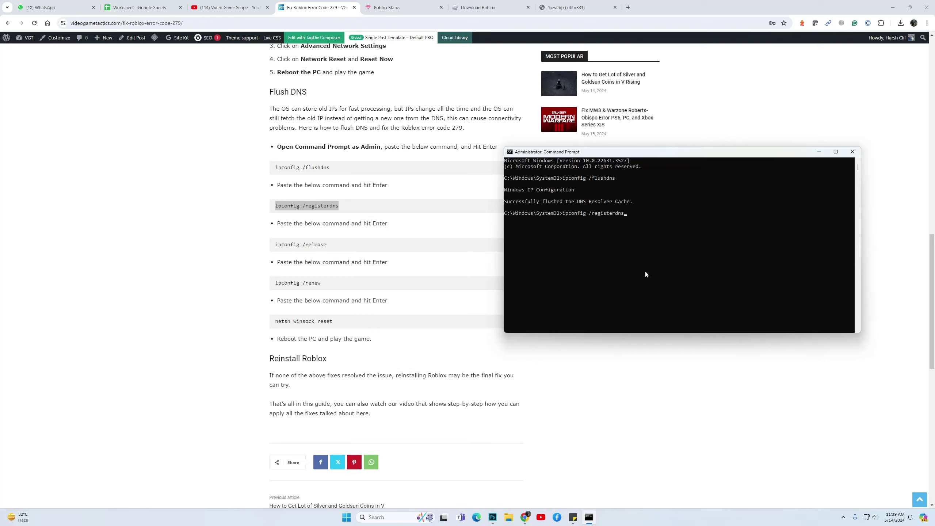
{"action": "key", "text": "Return"}
Step: Copy from the article and run ipconfig /release and ipconfig /renew
{"action": "left_click_drag", "start_coordinate": [328, 245], "coordinate": [272, 244]}
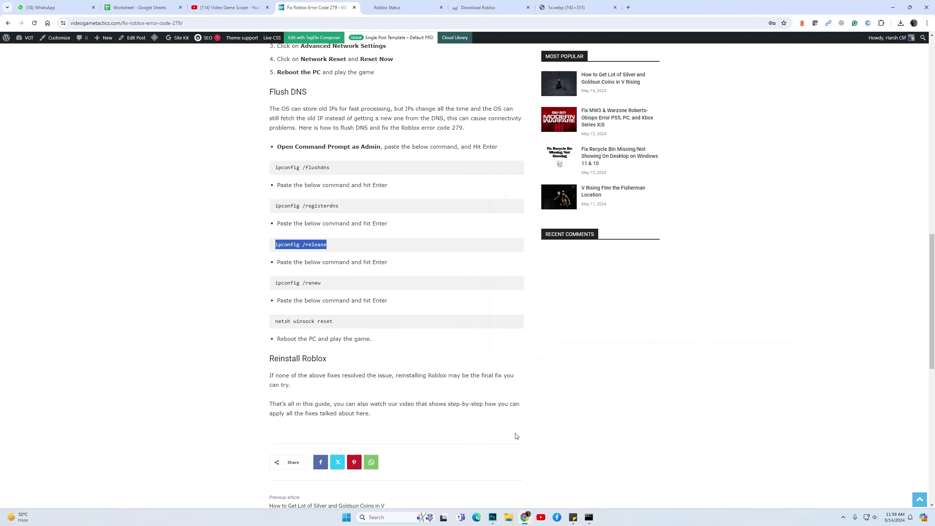
{"action": "left_click", "coordinate": [589, 517]}
{"action": "type", "text": "ipconfig /release"}
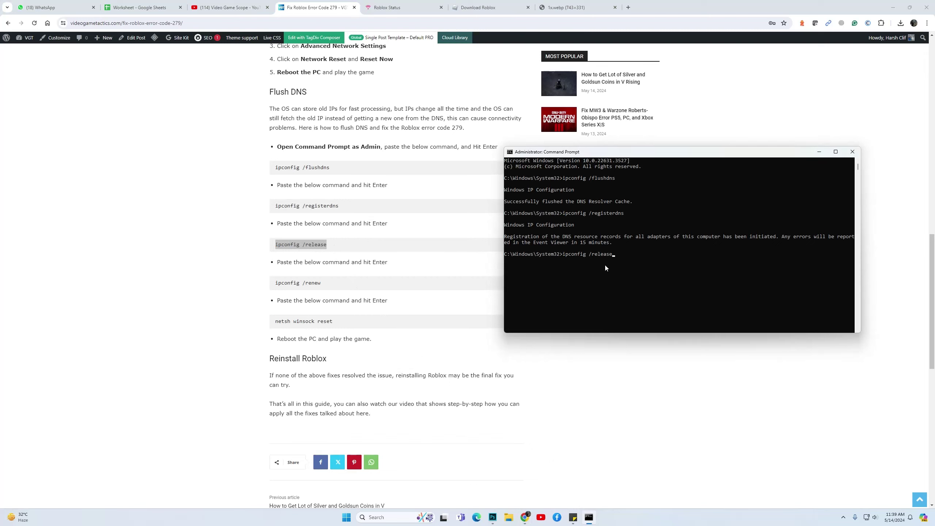
{"action": "key", "text": "Return"}
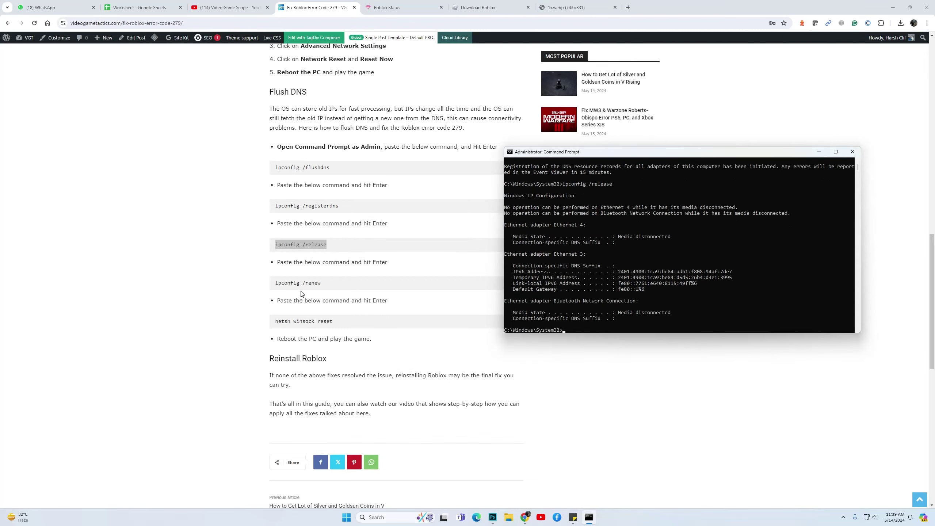
{"action": "left_click_drag", "start_coordinate": [322, 282], "coordinate": [267, 287]}
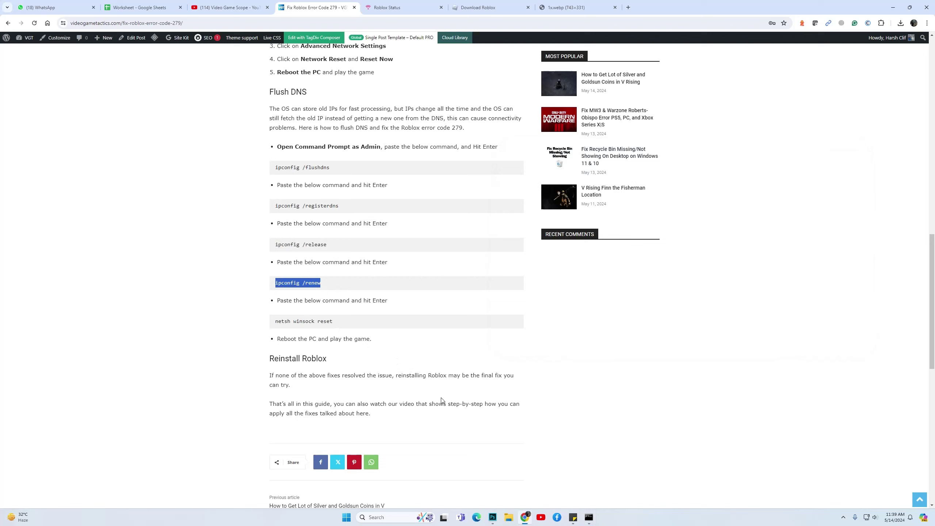
{"action": "left_click", "coordinate": [589, 517]}
{"action": "type", "text": "ipconfig /renew"}
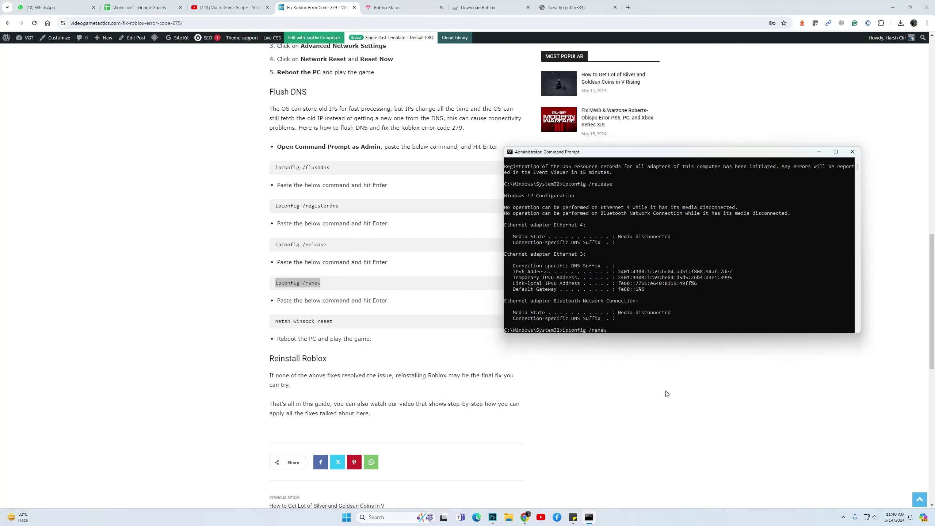
{"action": "key", "text": "Return"}
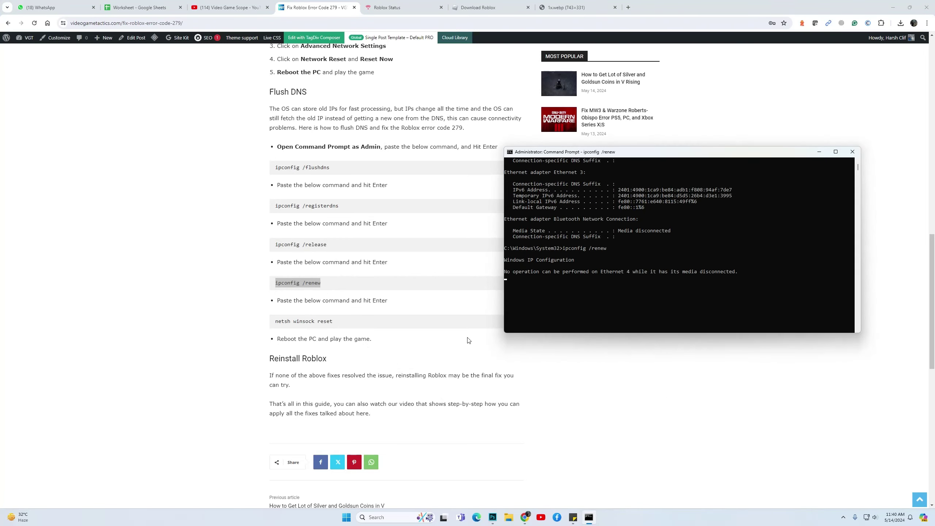
Step: Copy and run netsh winsock reset to reset the Winsock catalog
{"action": "left_click", "coordinate": [339, 324]}
{"action": "left_click_drag", "start_coordinate": [333, 321], "coordinate": [268, 328]}
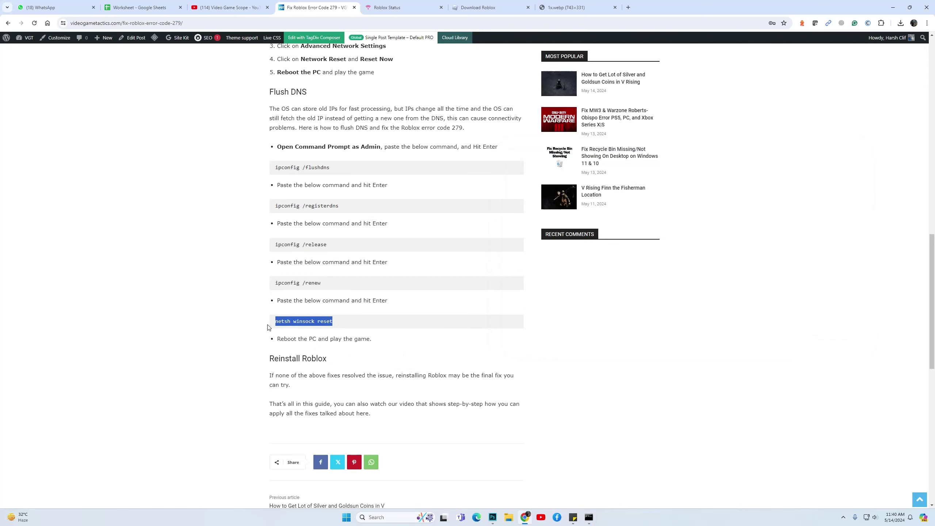
{"action": "left_click", "coordinate": [589, 517]}
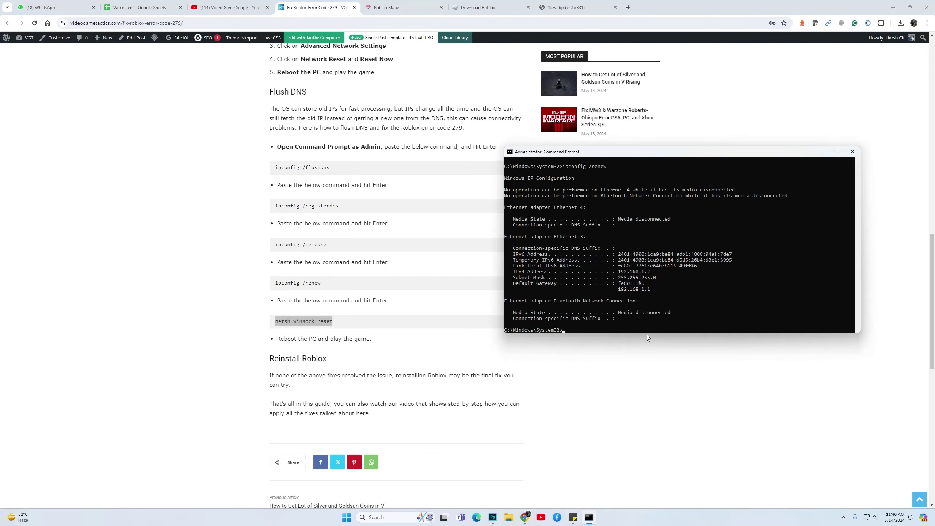
{"action": "right_click", "coordinate": [630, 332]}
{"action": "key", "text": "Return"}
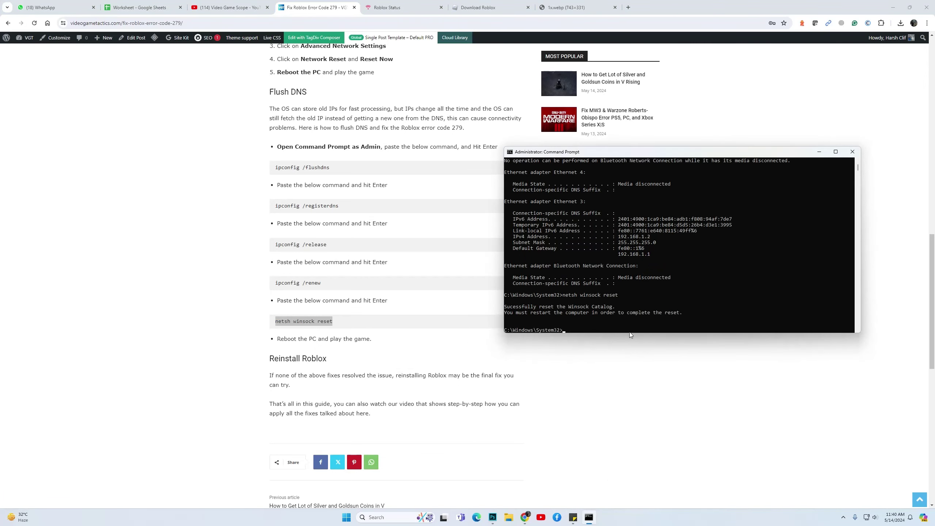
{"action": "scroll", "coordinate": [657, 286], "scroll_direction": "down", "scroll_amount": 1}
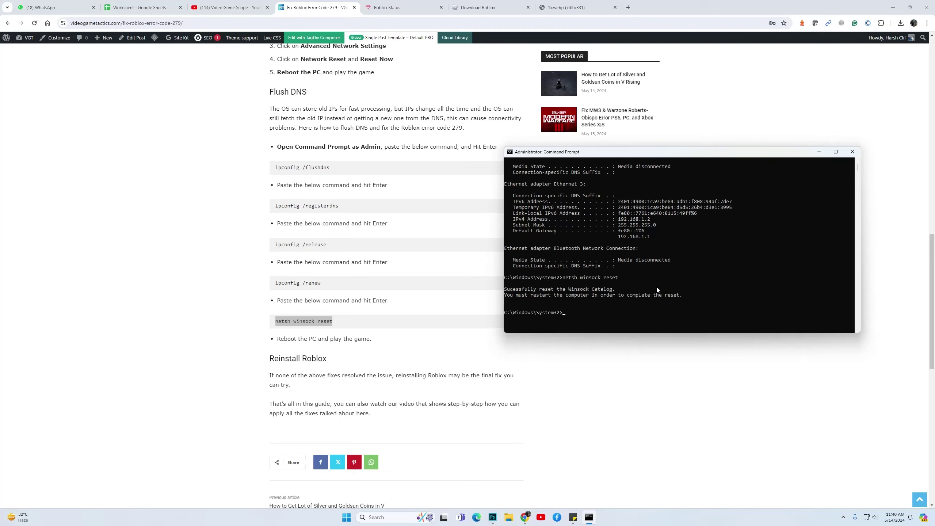
Step: Close the administrator Command Prompt and reopen Windows Settings
{"action": "left_click", "coordinate": [852, 153]}
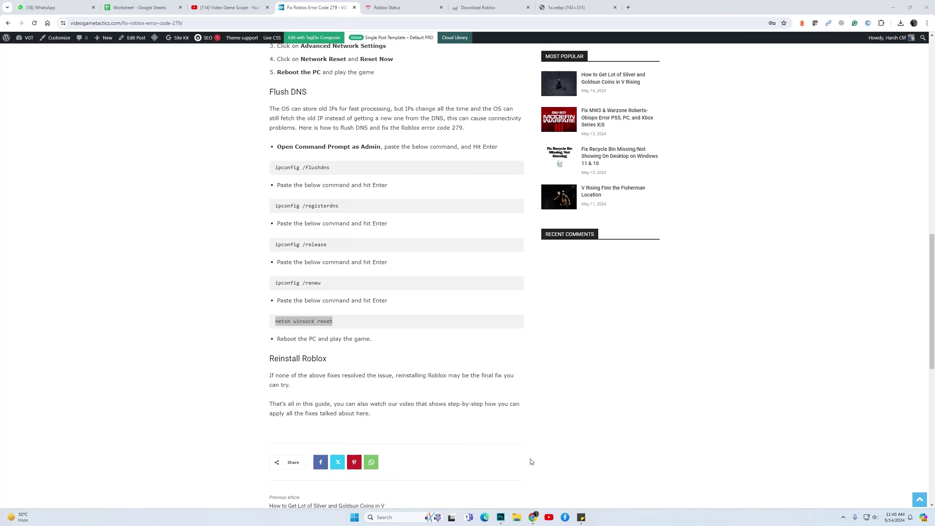
{"action": "key", "text": "super+i"}
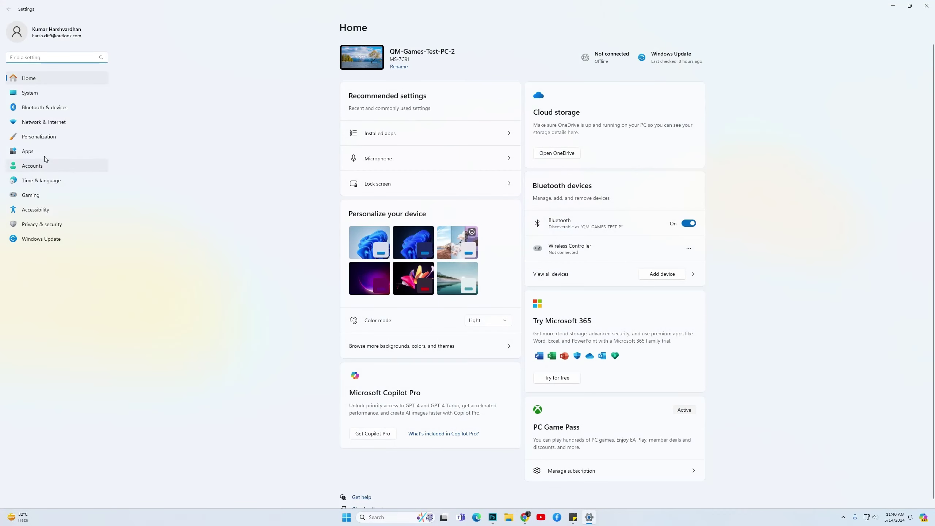
Step: Uninstall Roblox Player from Apps > Installed apps, then close Settings
{"action": "left_click", "coordinate": [32, 154]}
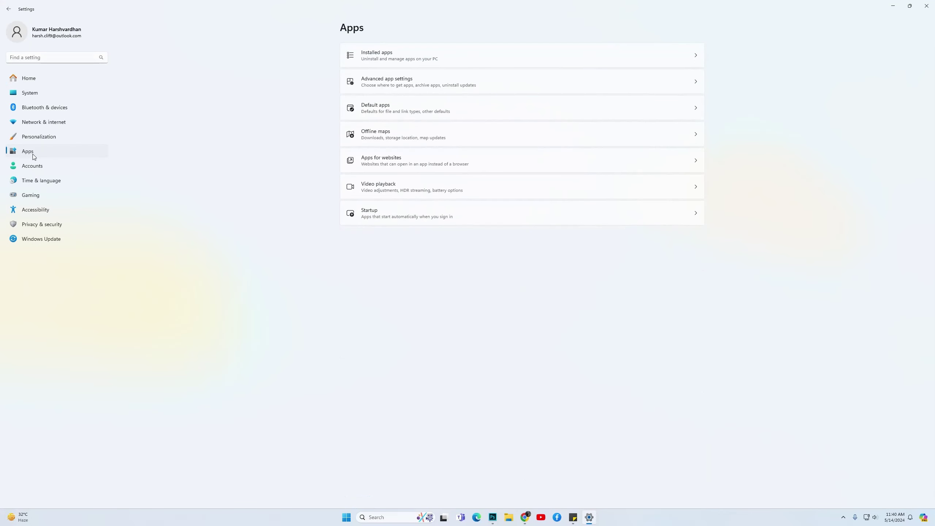
{"action": "left_click", "coordinate": [383, 58]}
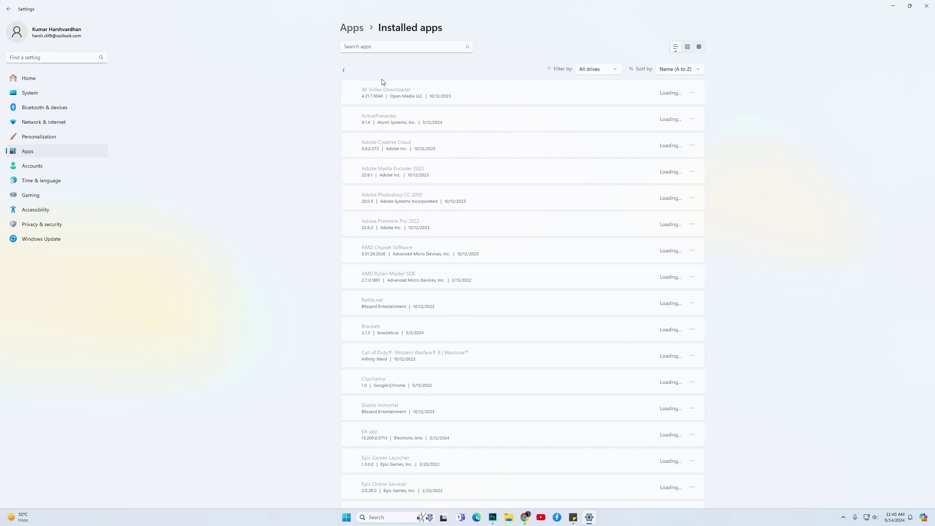
{"action": "left_click", "coordinate": [375, 45]}
{"action": "type", "text": "r"}
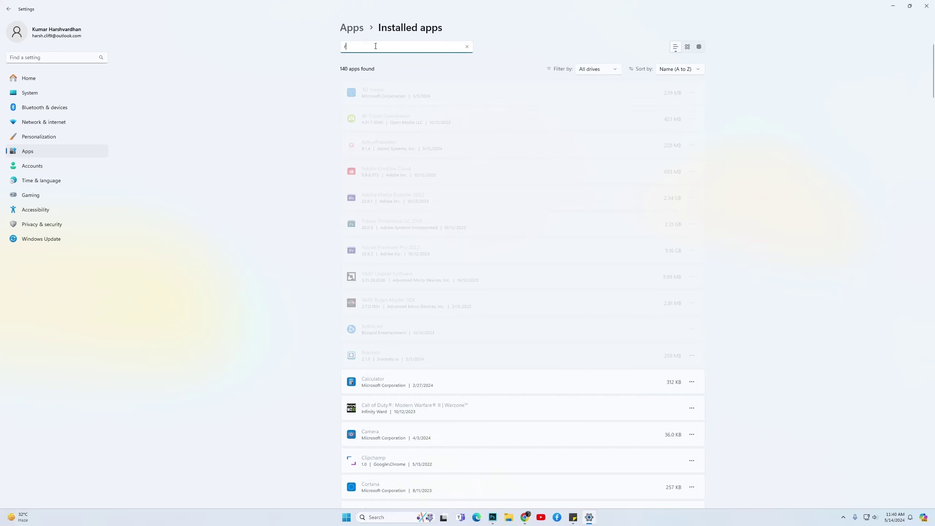
{"action": "type", "text": "oblox"}
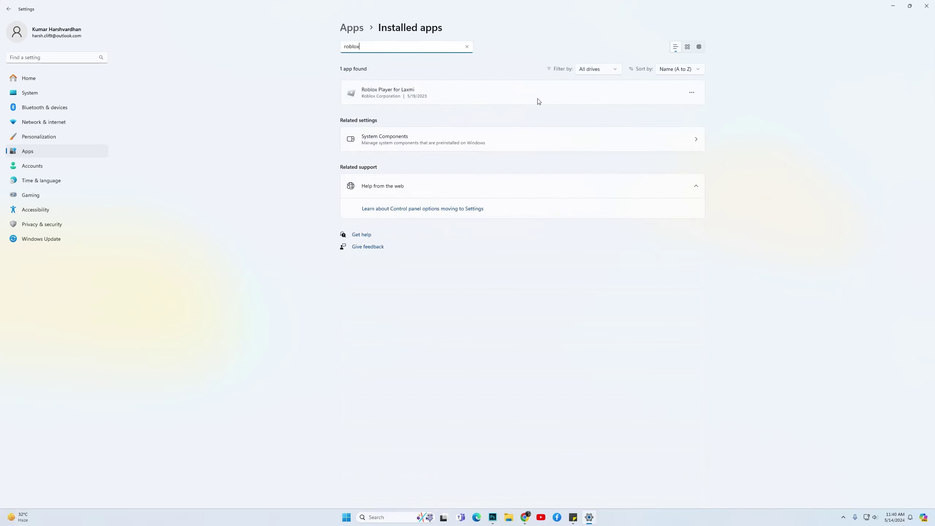
{"action": "left_click", "coordinate": [693, 93]}
{"action": "left_click", "coordinate": [647, 119]}
{"action": "left_click", "coordinate": [677, 130]}
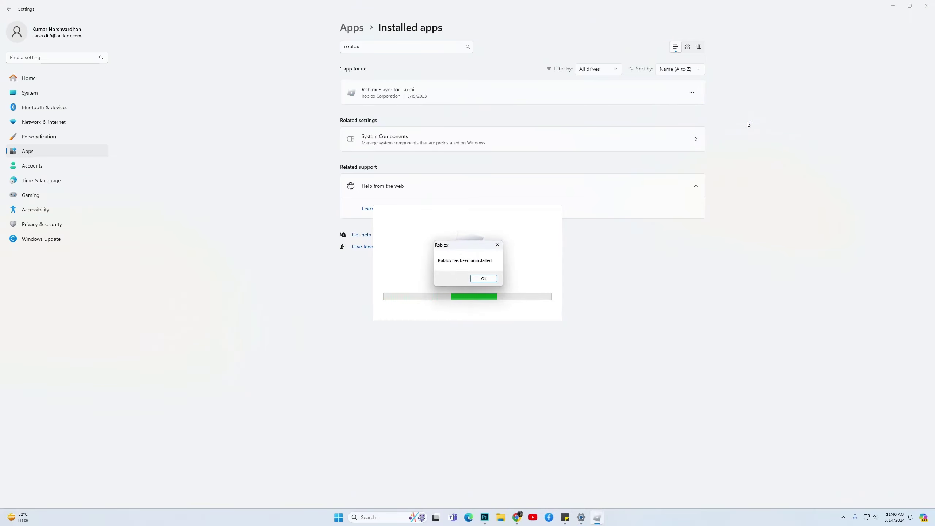
{"action": "left_click", "coordinate": [492, 280]}
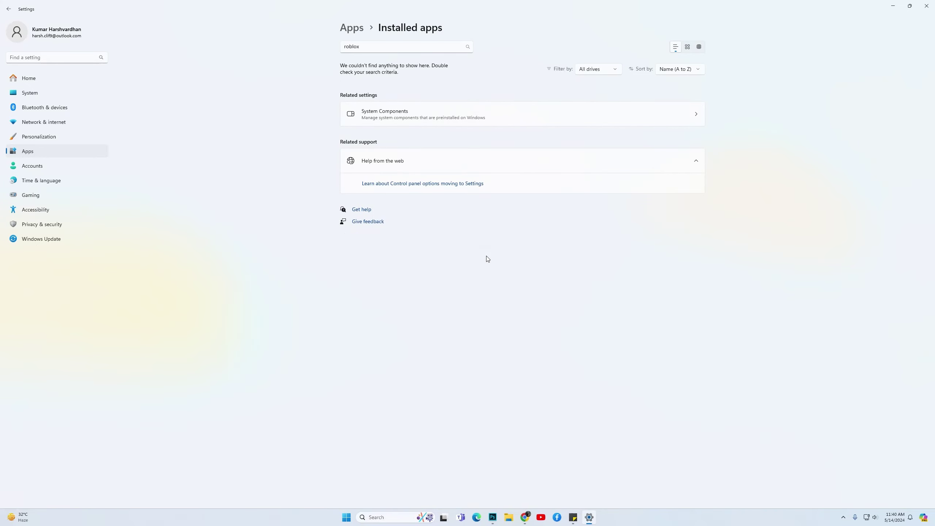
{"action": "left_click", "coordinate": [926, 6]}
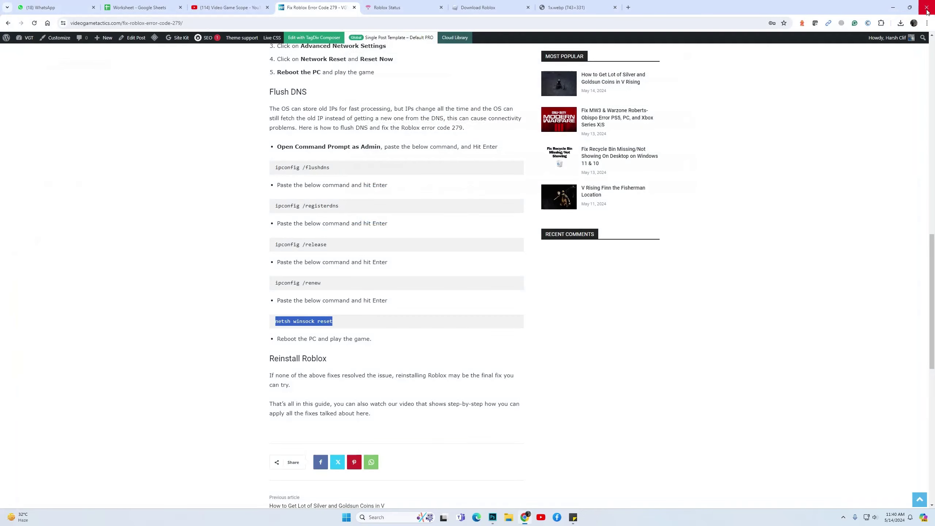
Step: Download RobloxPlayerInstaller.exe from the Download Roblox page and run it
{"action": "left_click", "coordinate": [476, 7]}
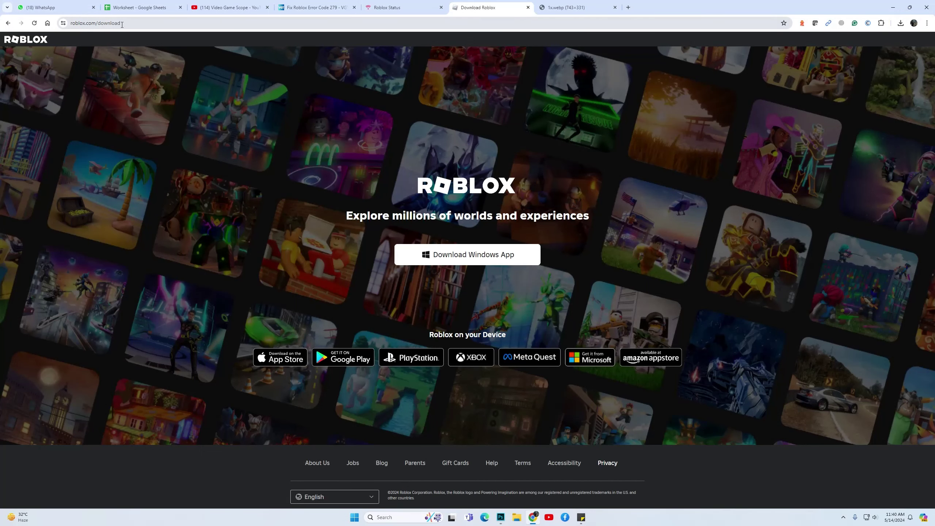
{"action": "left_click", "coordinate": [457, 259]}
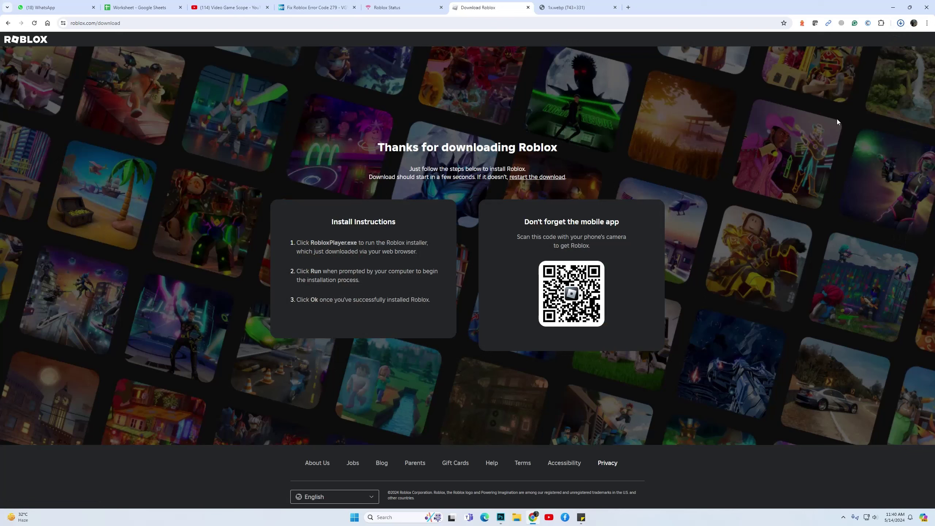
{"action": "left_click", "coordinate": [900, 23]}
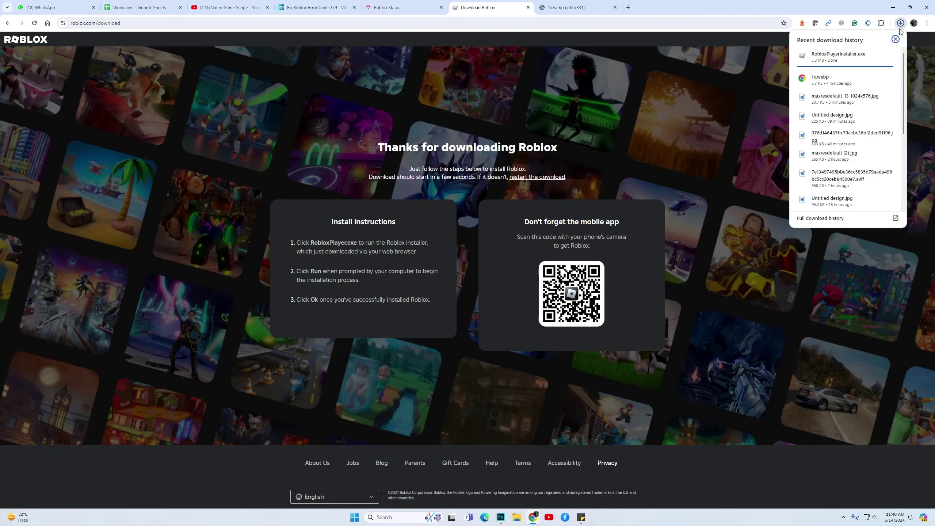
{"action": "left_click", "coordinate": [836, 58]}
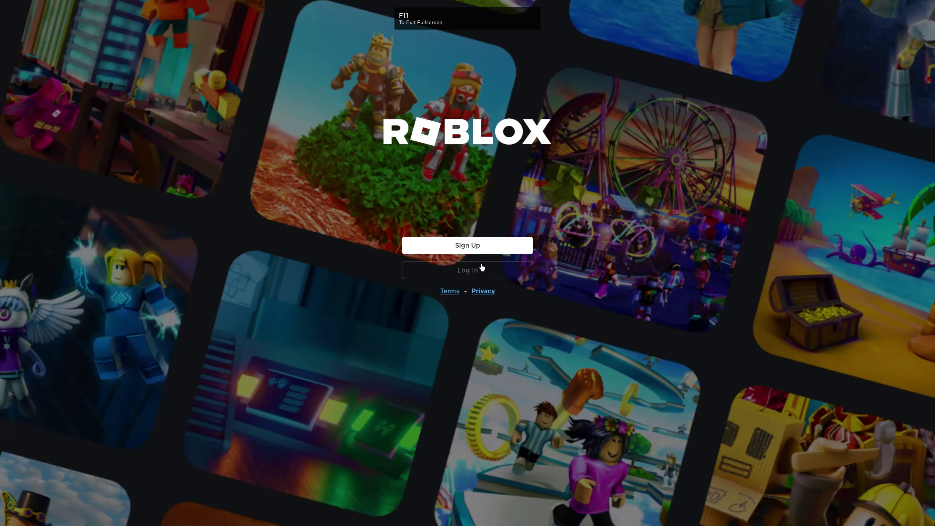
Step: Open the Roblox Log In form and select the empty Password field
{"action": "left_click", "coordinate": [464, 273]}
{"action": "left_click", "coordinate": [465, 263]}
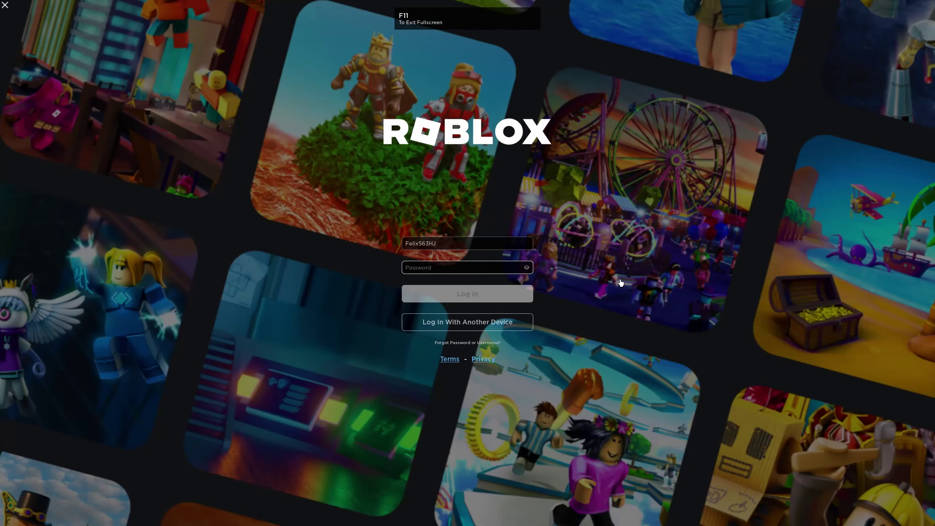